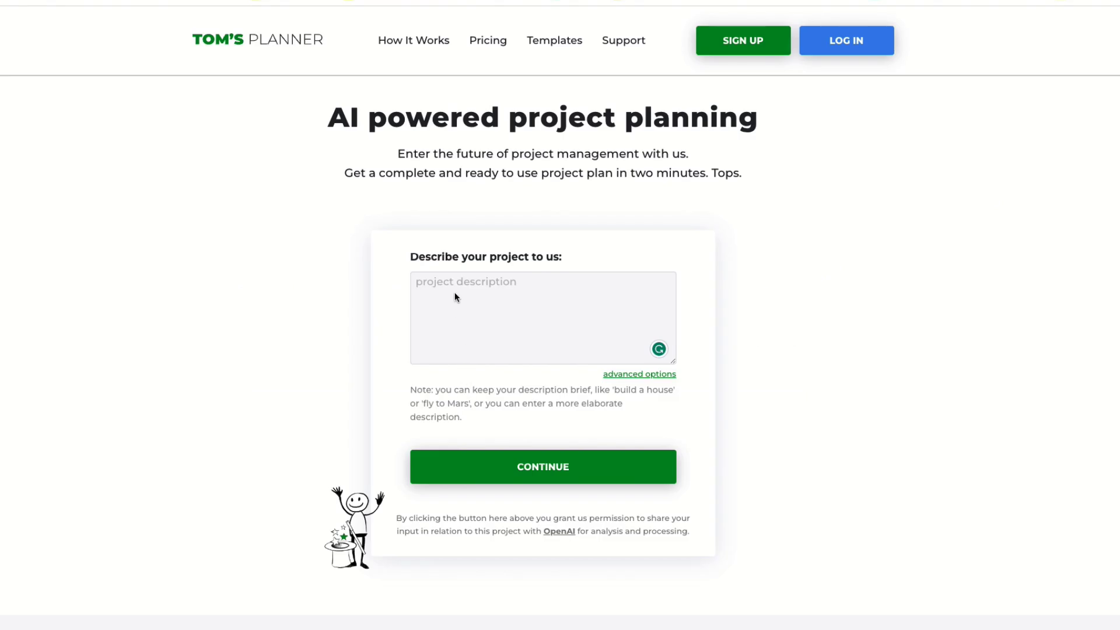
Step: Enter 'I would like to build a house' as the AI project description and continue
{"action": "left_click", "coordinate": [455, 281]}
{"action": "type", "text": "I would like to build a house"}
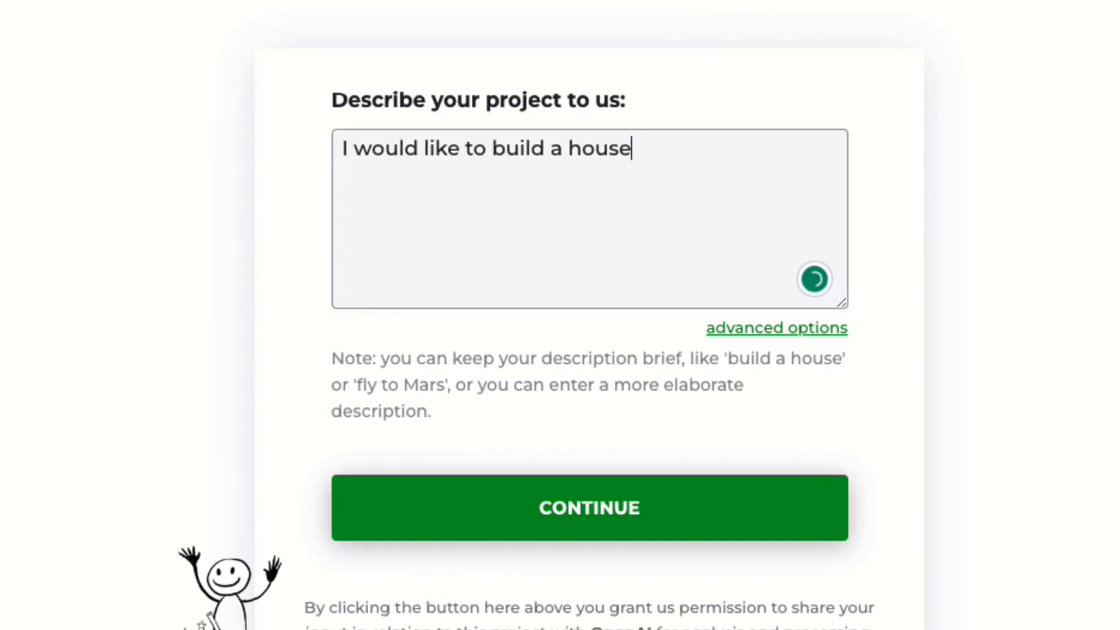
{"action": "left_click", "coordinate": [591, 514]}
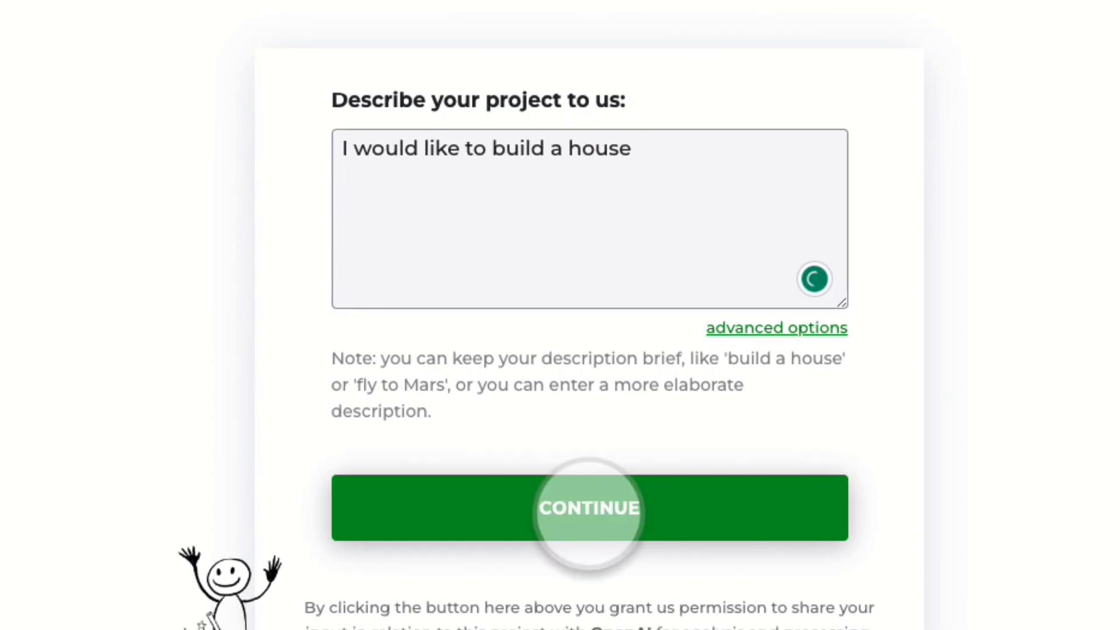
Step: Generate the AI Gantt plan for the house build, from Planning through Final Inspection
{"action": "left_click", "coordinate": [589, 508]}
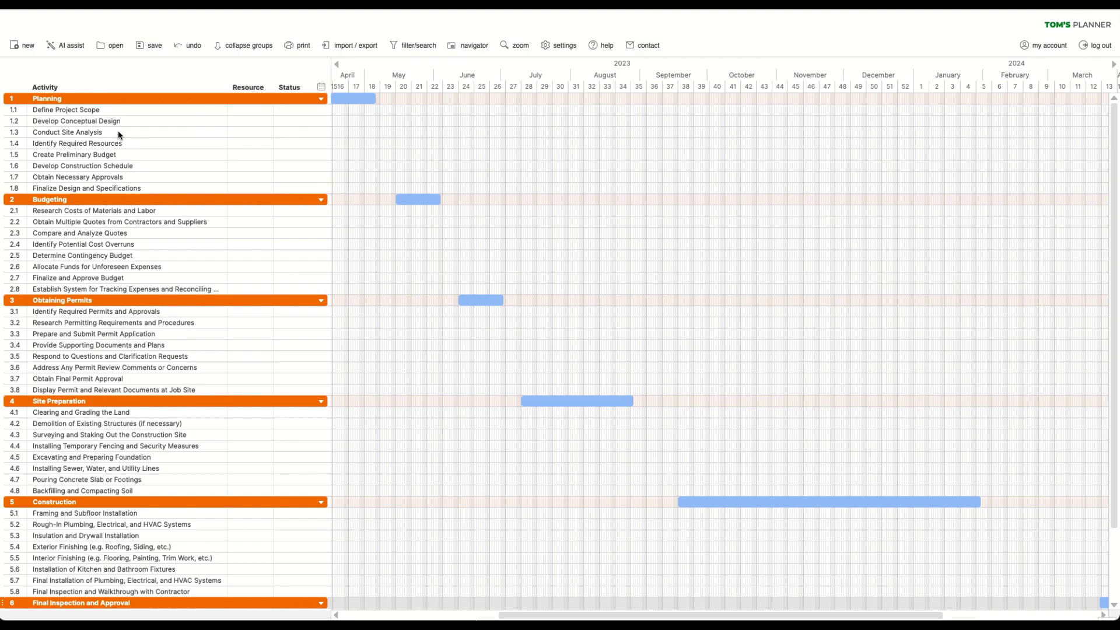
{"action": "scroll", "coordinate": [118, 131], "scroll_direction": "down", "scroll_amount": 3}
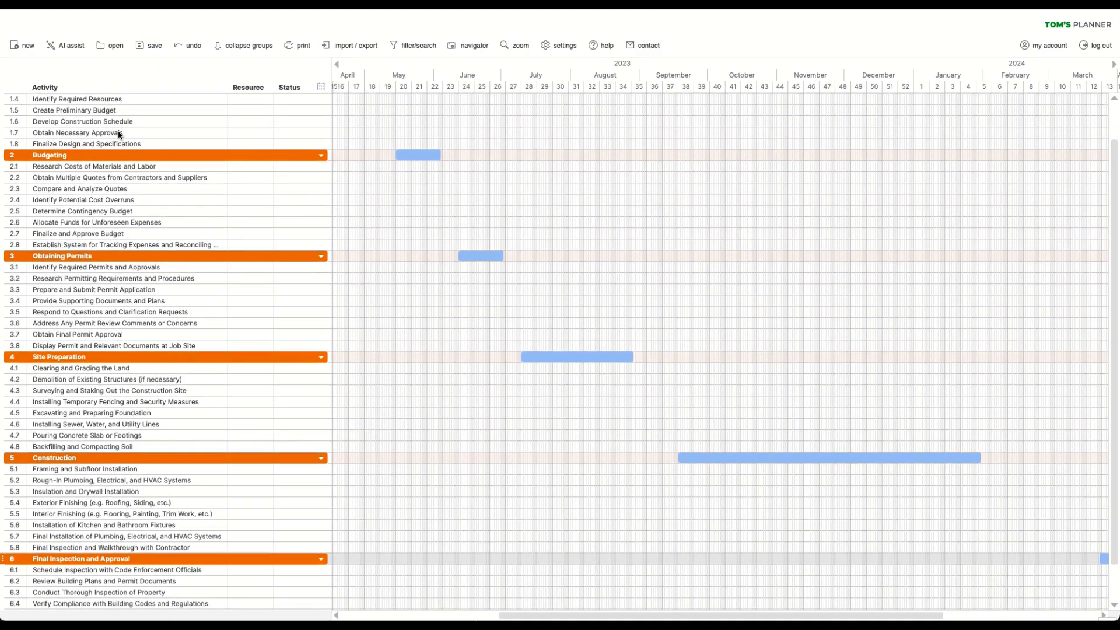
{"action": "scroll", "coordinate": [118, 132], "scroll_direction": "down", "scroll_amount": 1}
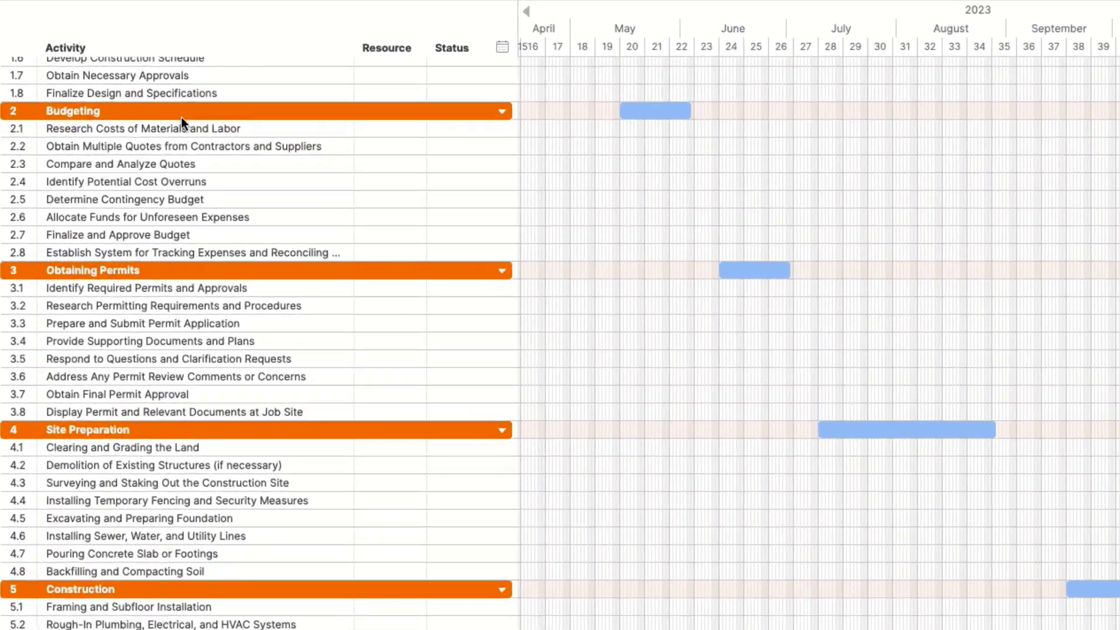
{"action": "scroll", "coordinate": [181, 117], "scroll_direction": "down", "scroll_amount": 2}
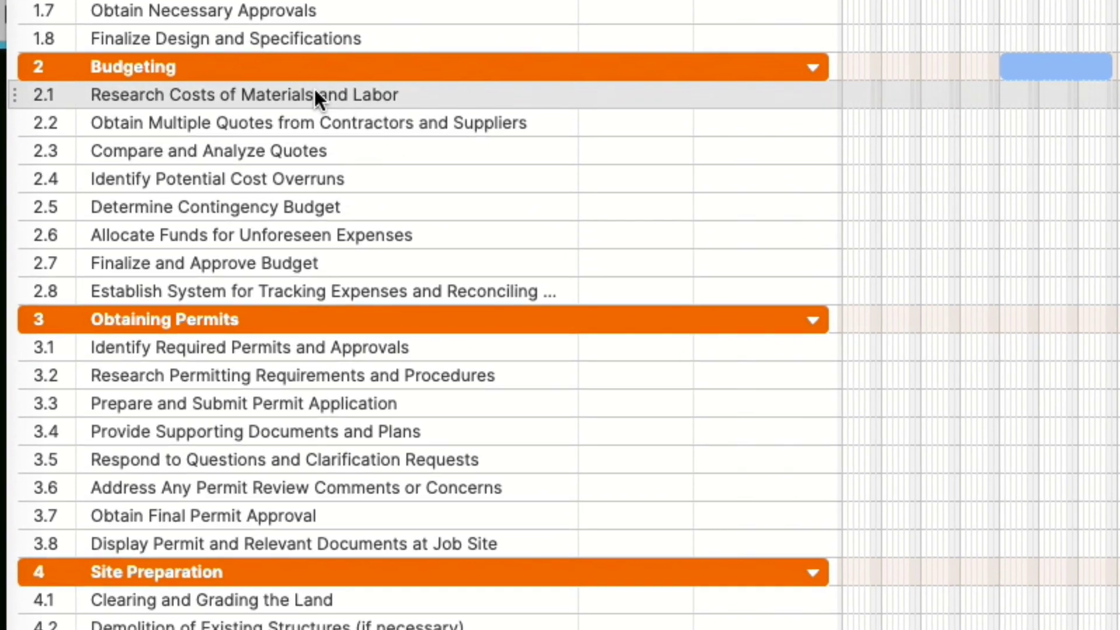
Step: Open the AI-assist group adjustment form to apply 'Focus more on sustainability'
{"action": "right_click", "coordinate": [291, 117]}
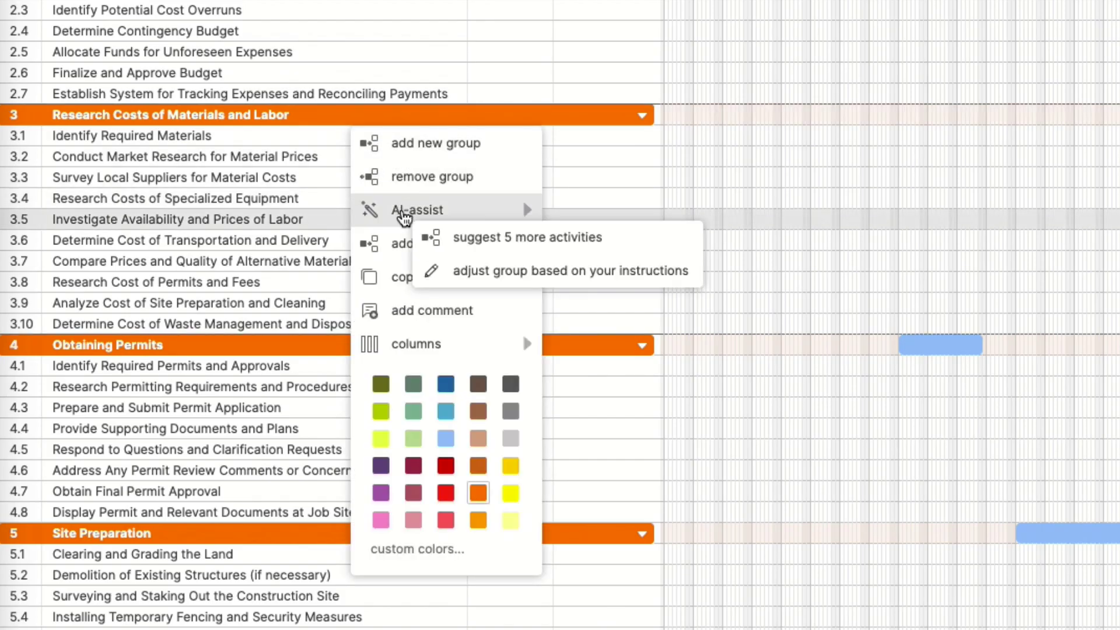
{"action": "left_click", "coordinate": [484, 276]}
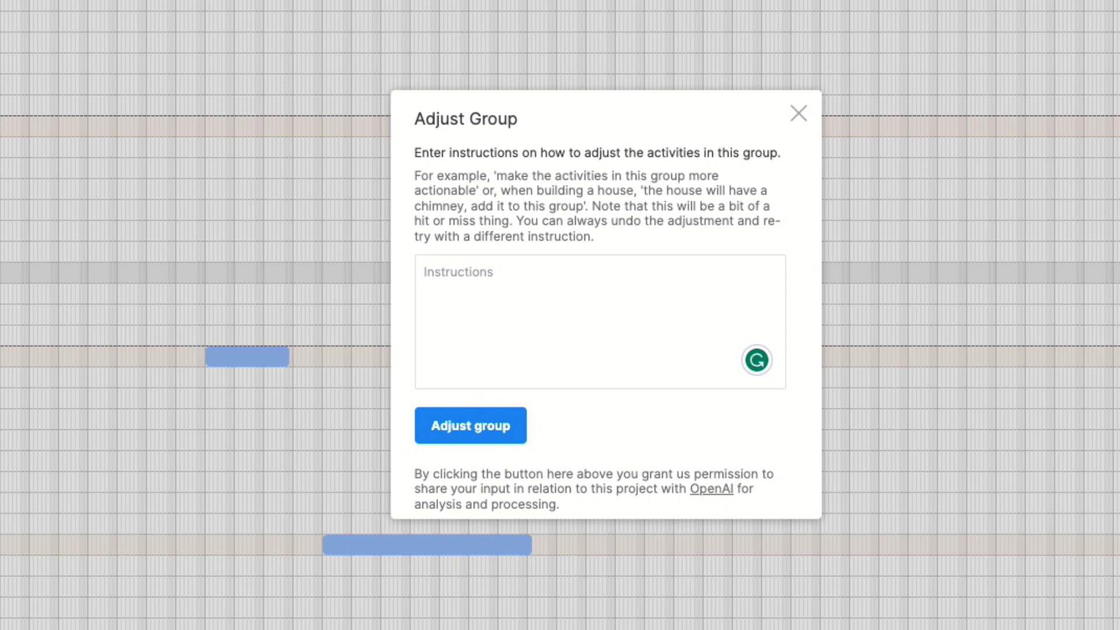
{"action": "type", "text": "F"}
{"action": "type", "text": "ocus "}
{"action": "type", "text": "more on sust"}
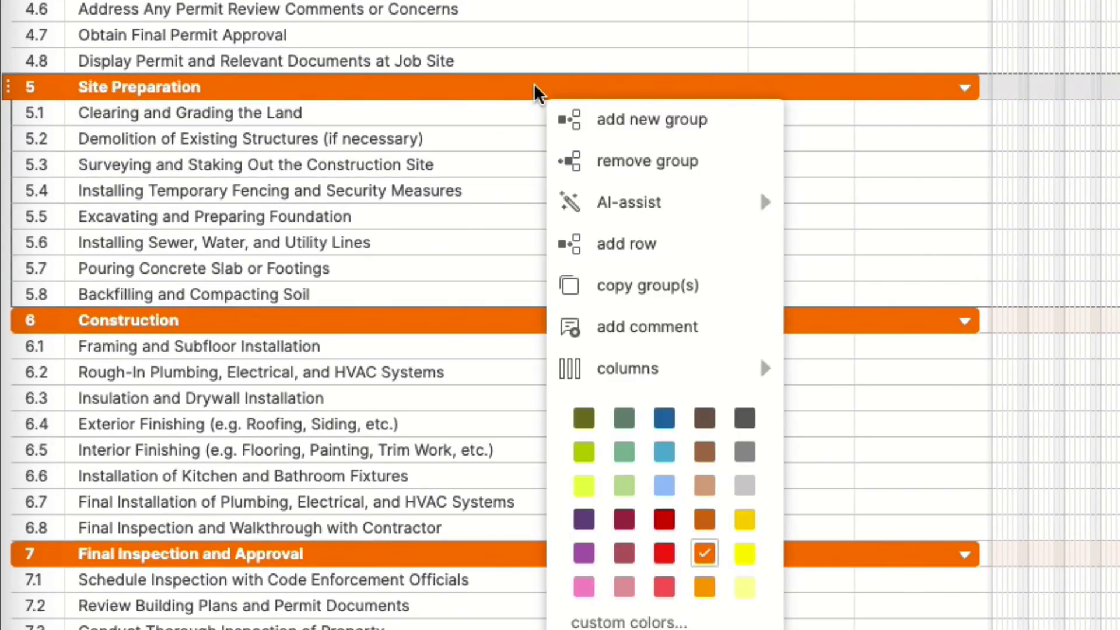
Step: Get five AI-suggested Site Preparation activities and accept Compact soil and Level terrain
{"action": "left_click", "coordinate": [725, 232]}
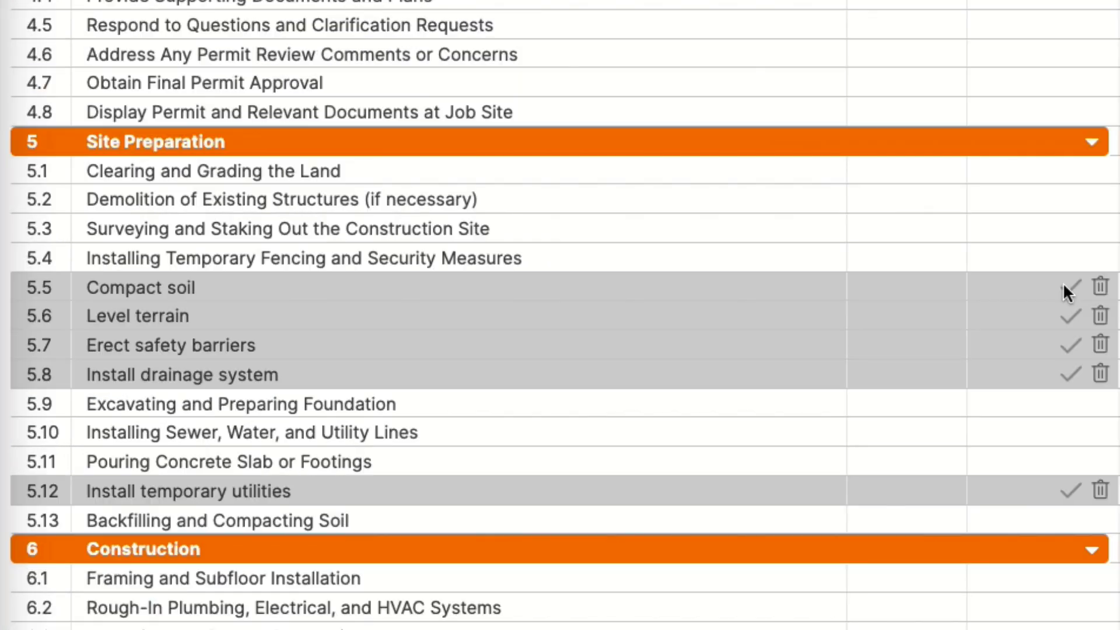
{"action": "left_click", "coordinate": [1068, 286]}
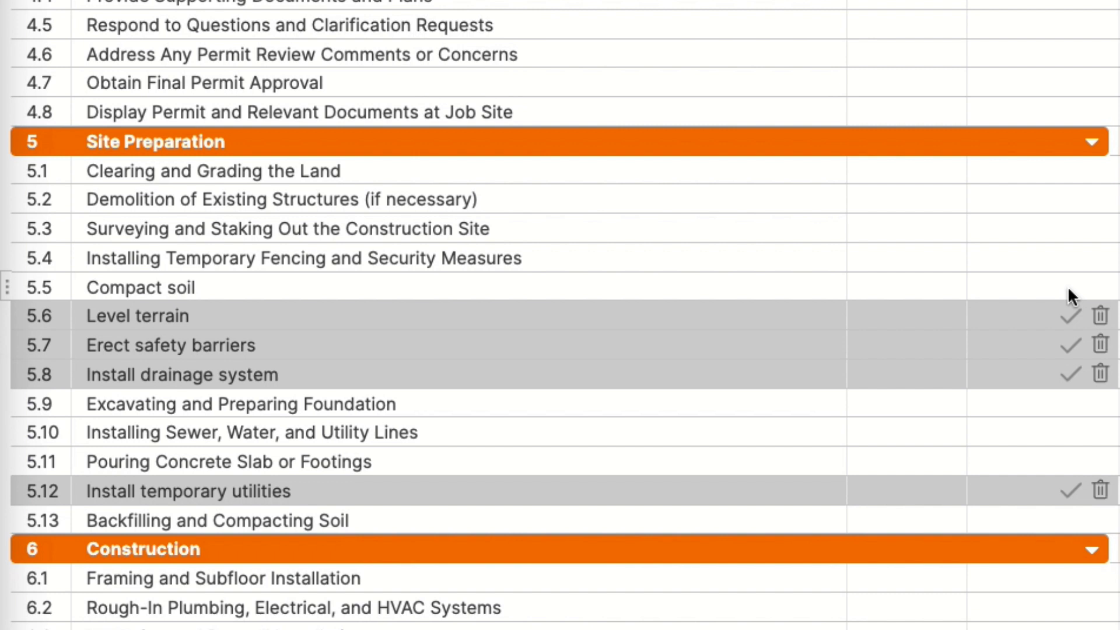
{"action": "left_click", "coordinate": [1070, 315]}
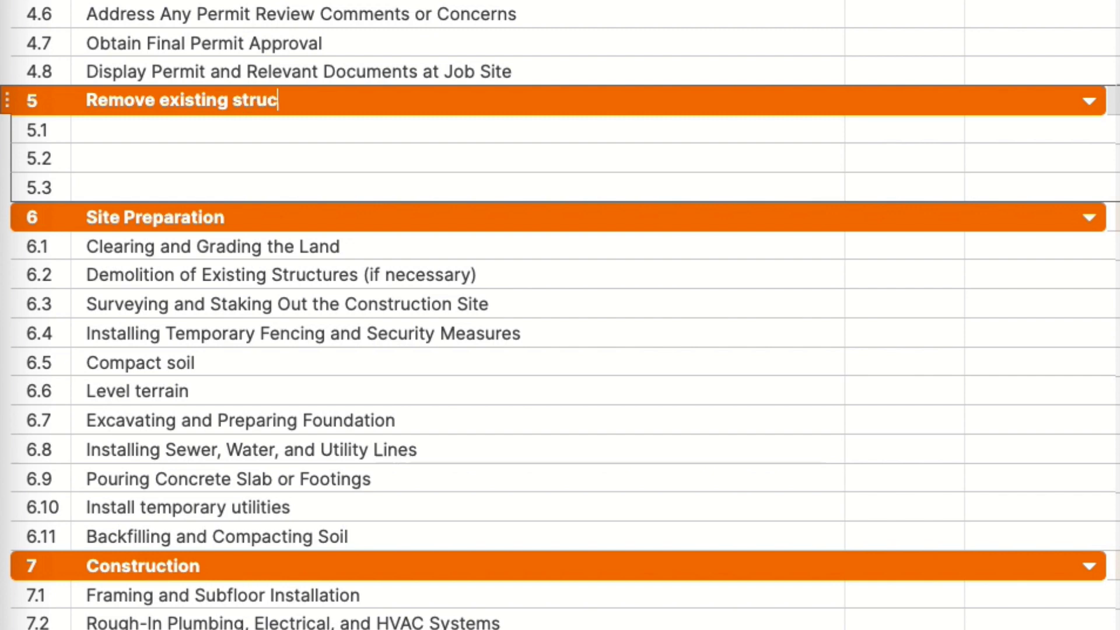
Step: Have AI suggest activities, such as Obtain Demolition Permits, for the 'Remove existing structure' group
{"action": "right_click", "coordinate": [391, 116]}
{"action": "mouse_move", "coordinate": [486, 237]}
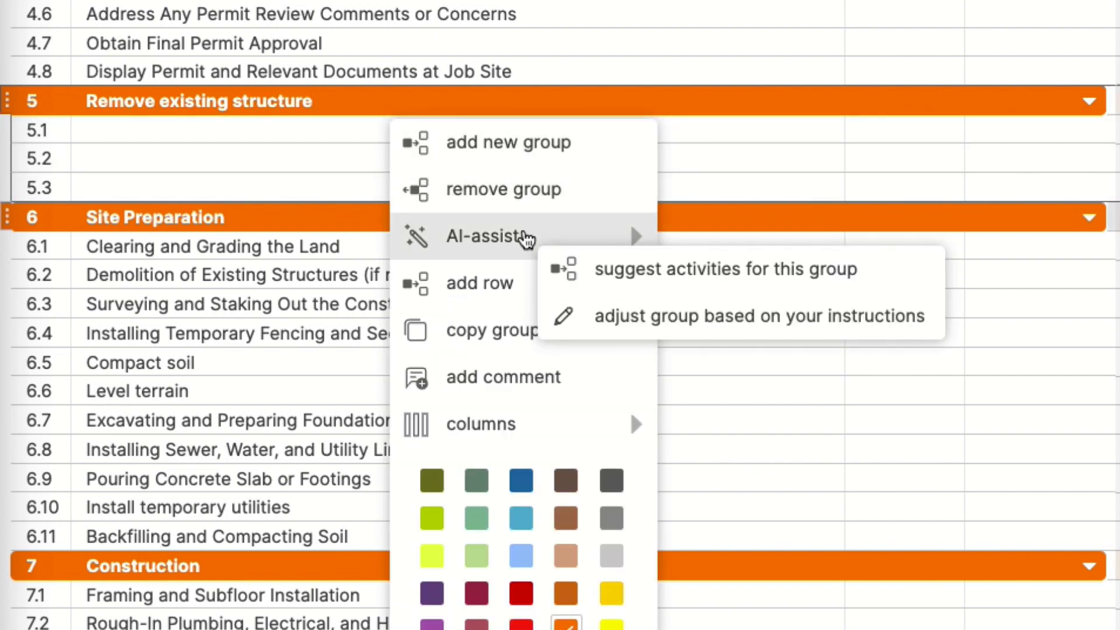
{"action": "left_click", "coordinate": [627, 271]}
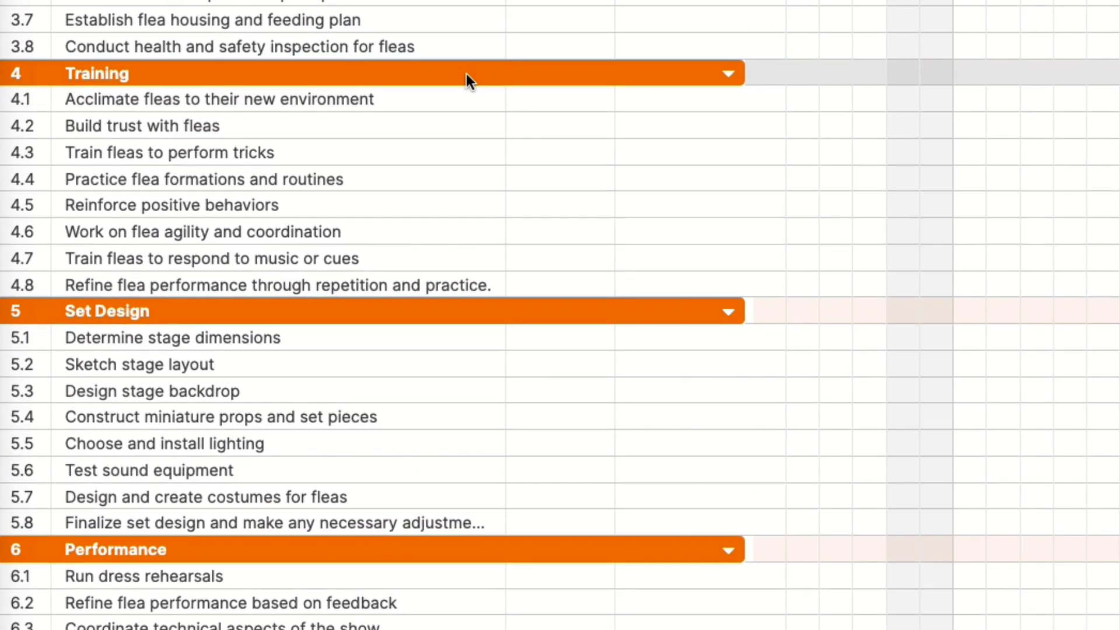
Step: Get five more AI Training activities, accepting 'Introduce new tricks' and 'Train fleas to work in pairs'
{"action": "right_click", "coordinate": [466, 74]}
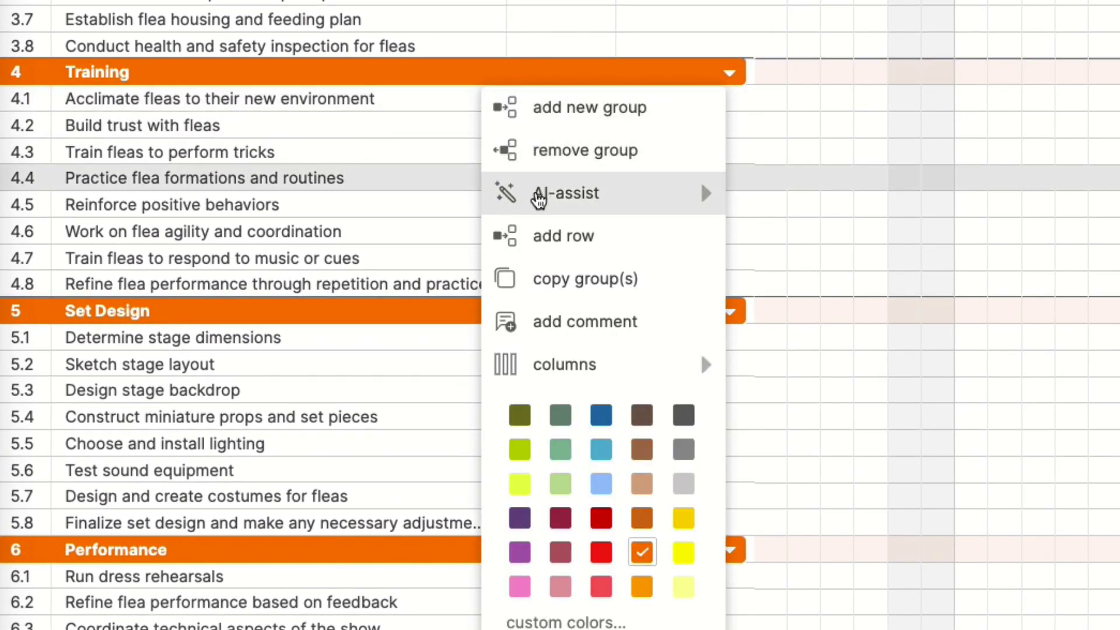
{"action": "left_click", "coordinate": [604, 226]}
{"action": "left_click", "coordinate": [710, 311]}
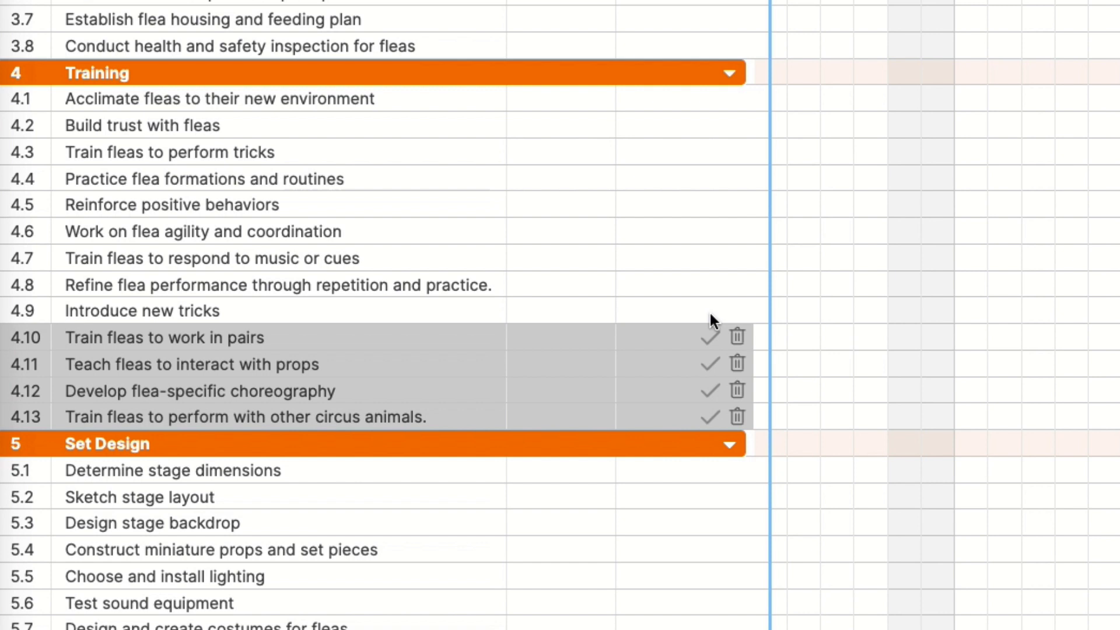
{"action": "left_click", "coordinate": [710, 338]}
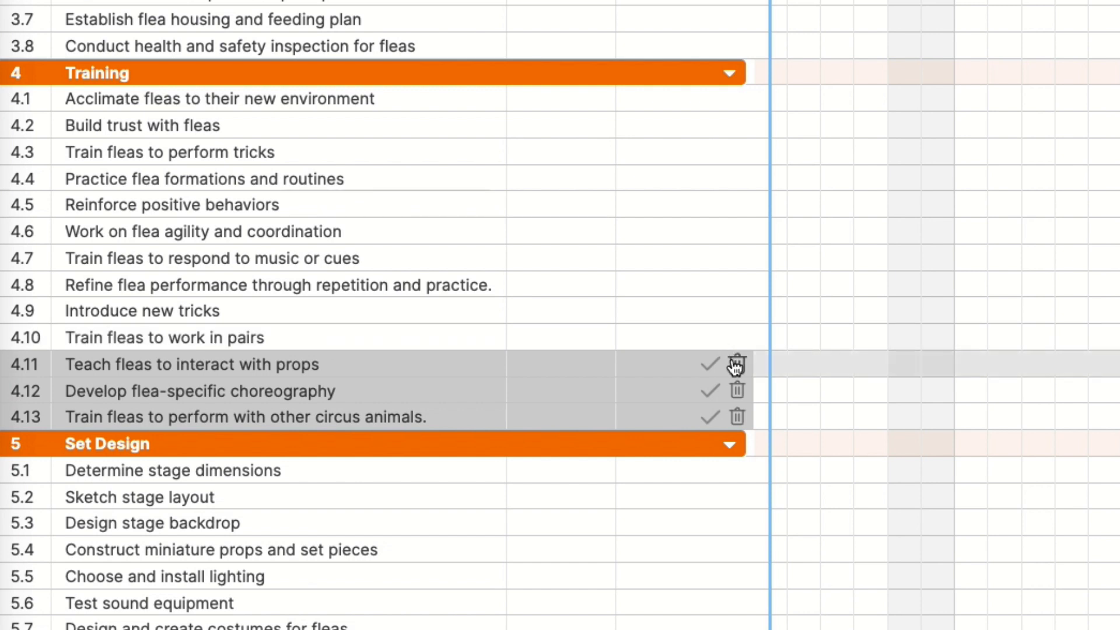